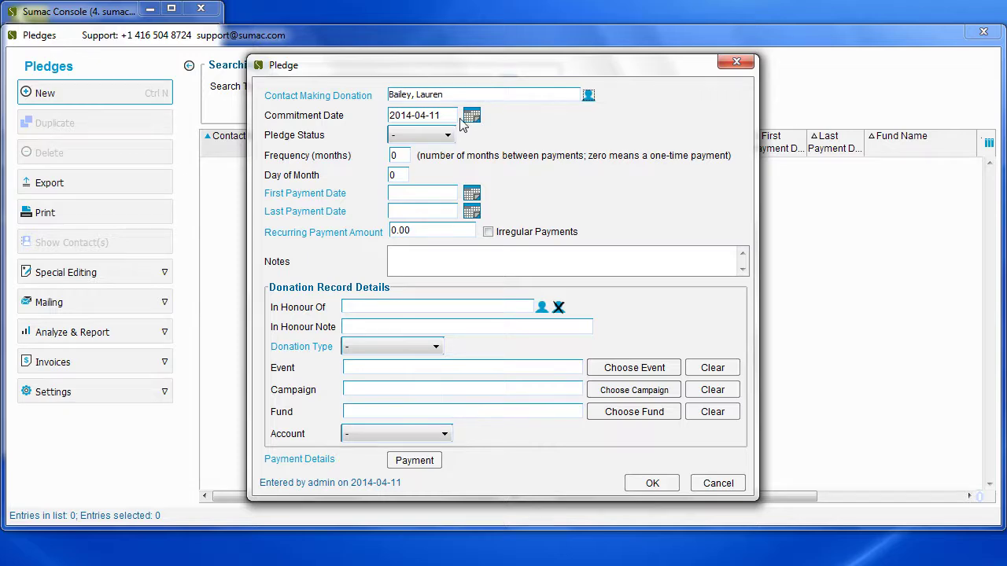
Step: Set the commitment date to 2014-03-01 and the pledge status to Active
left_click(472, 116)
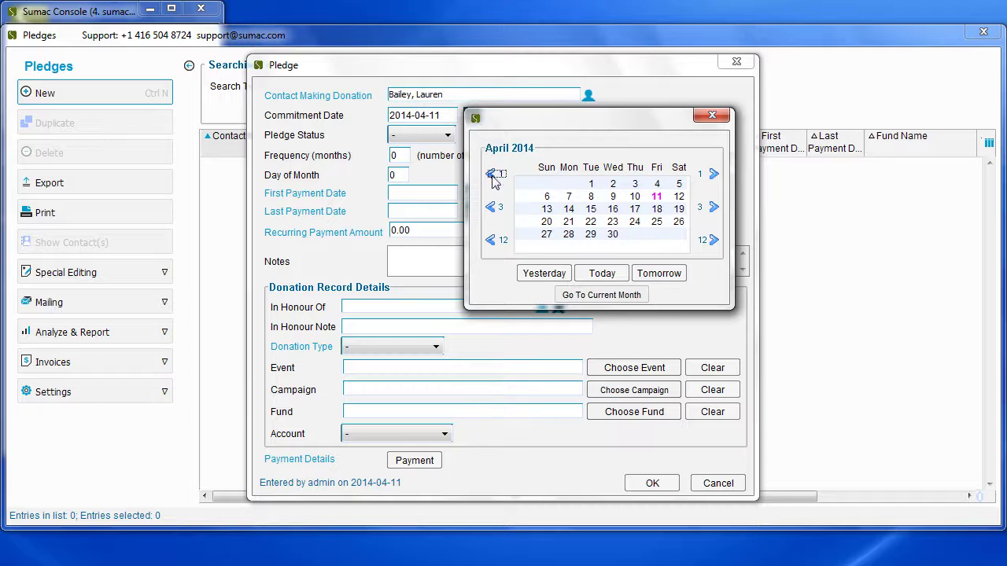
left_click(491, 175)
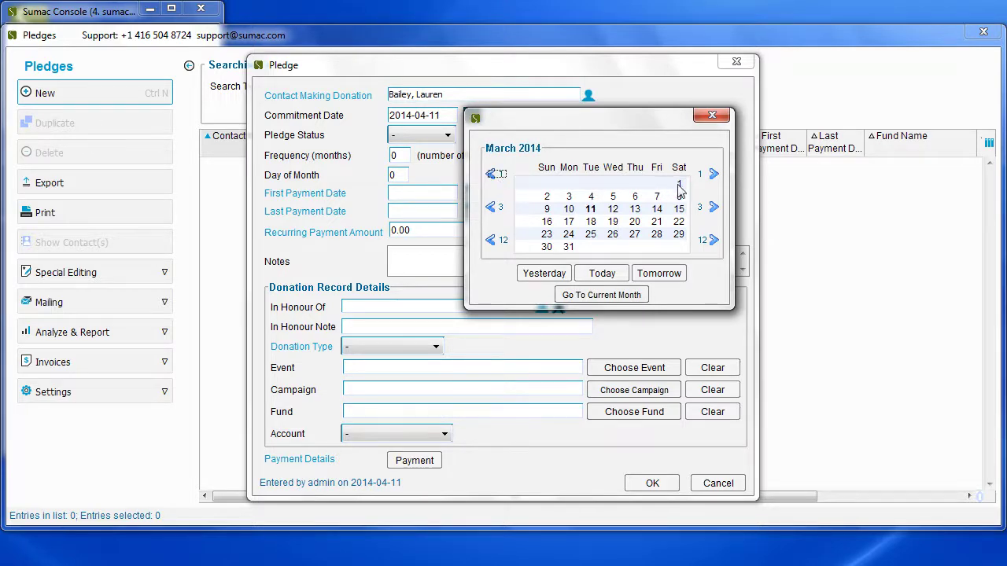
left_click(679, 185)
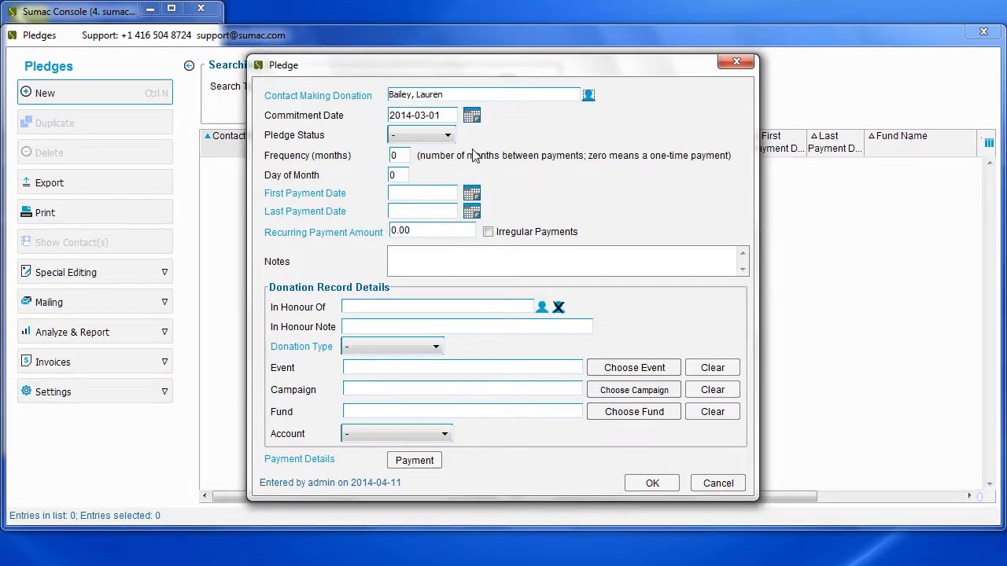
left_click(449, 137)
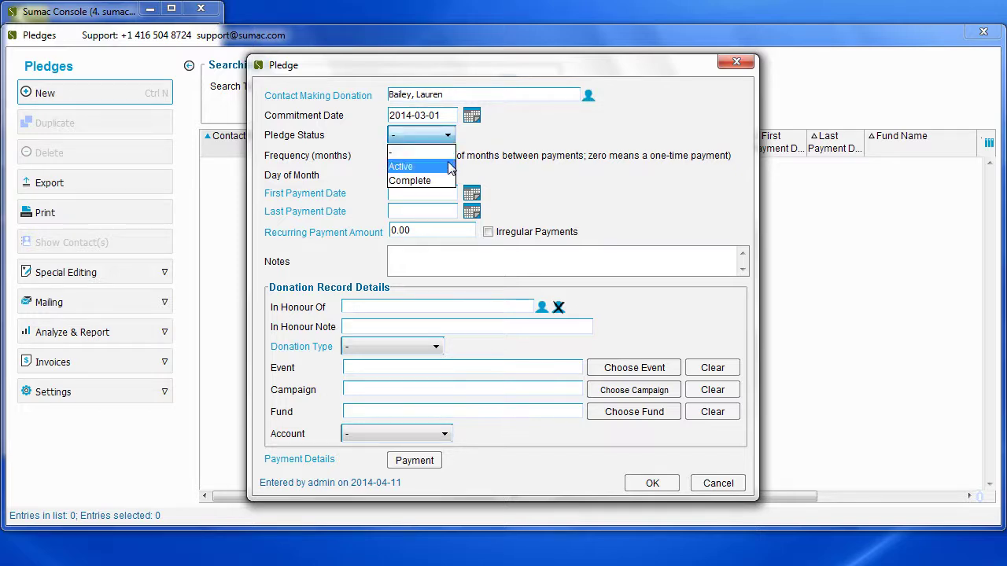
left_click(450, 165)
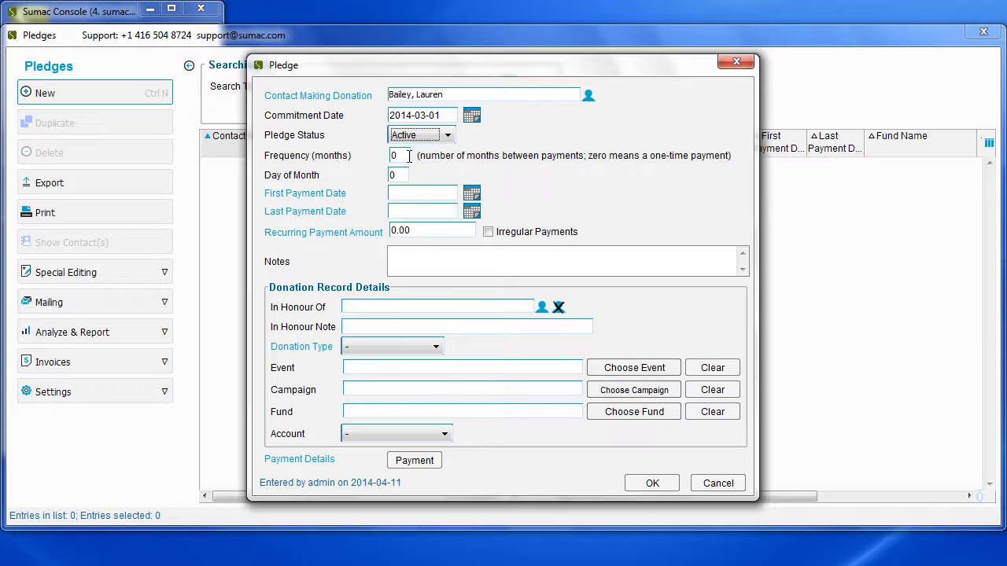
Step: Enter a payment frequency of 1 and a day of month of 1
key("Tab")
type("1")
key("Tab")
type("1")
Step: Set the first payment date to 2014-03-01
left_click(472, 195)
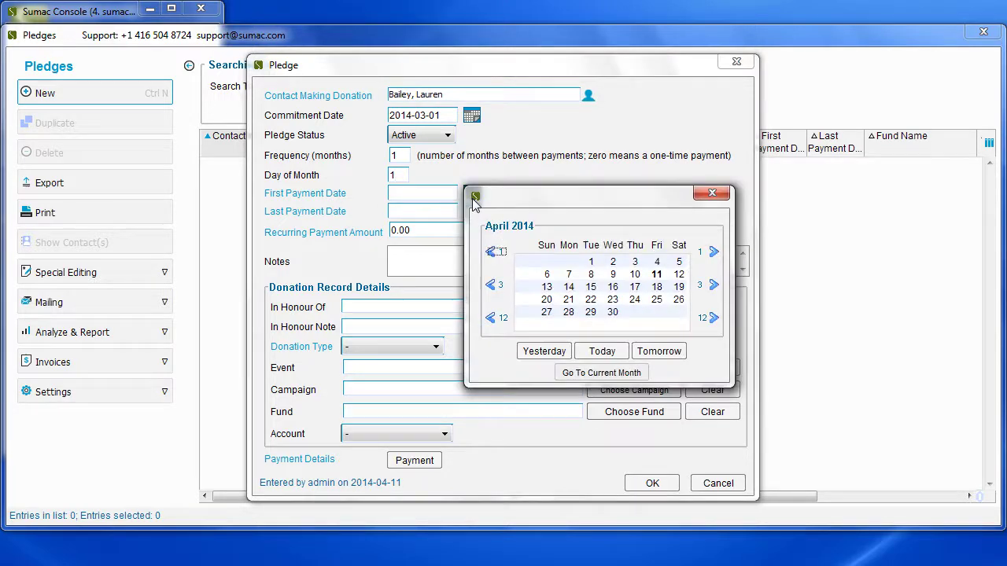
left_click(492, 250)
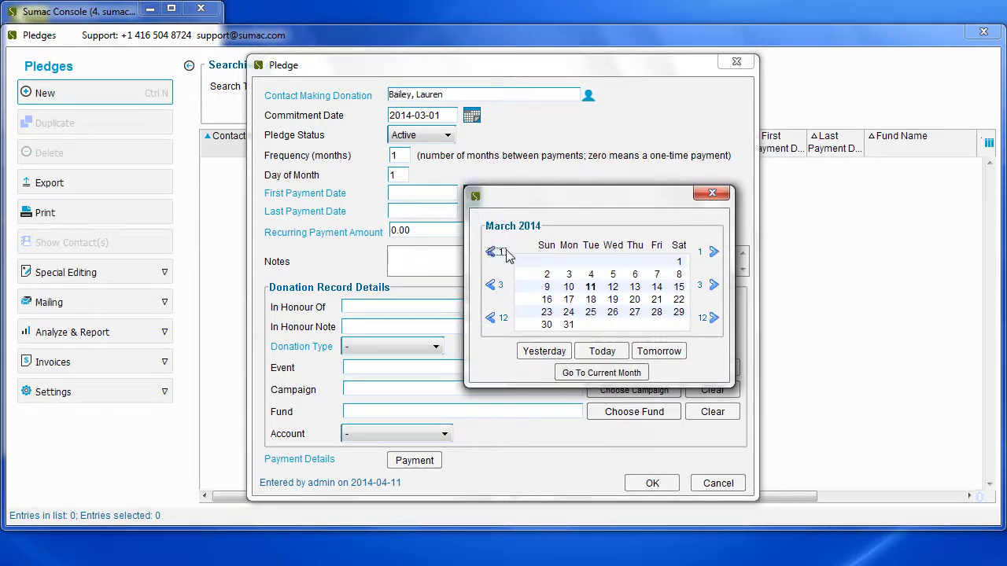
left_click(675, 263)
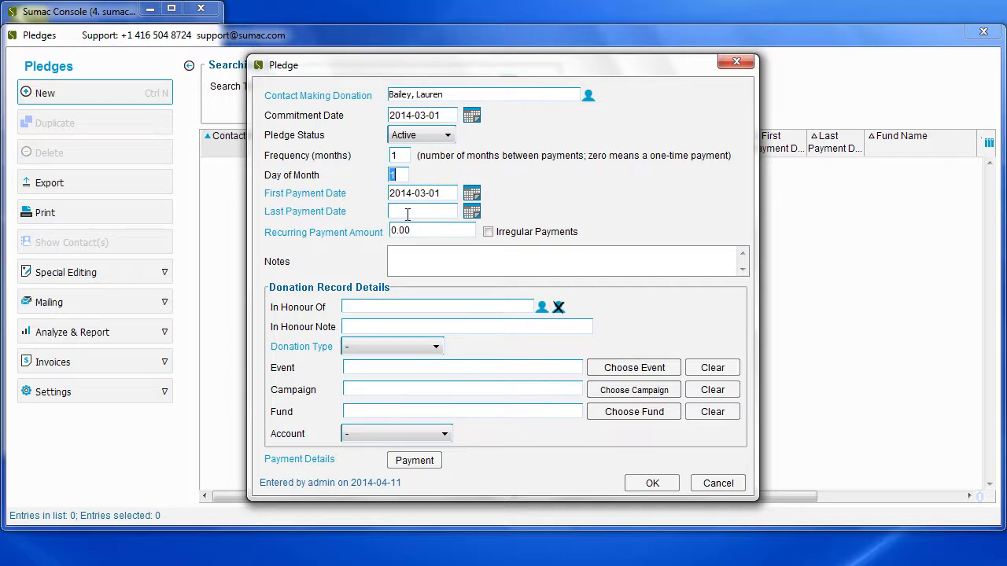
Step: Pick February 1, 2015 as the last payment date in the calendar
left_click(471, 217)
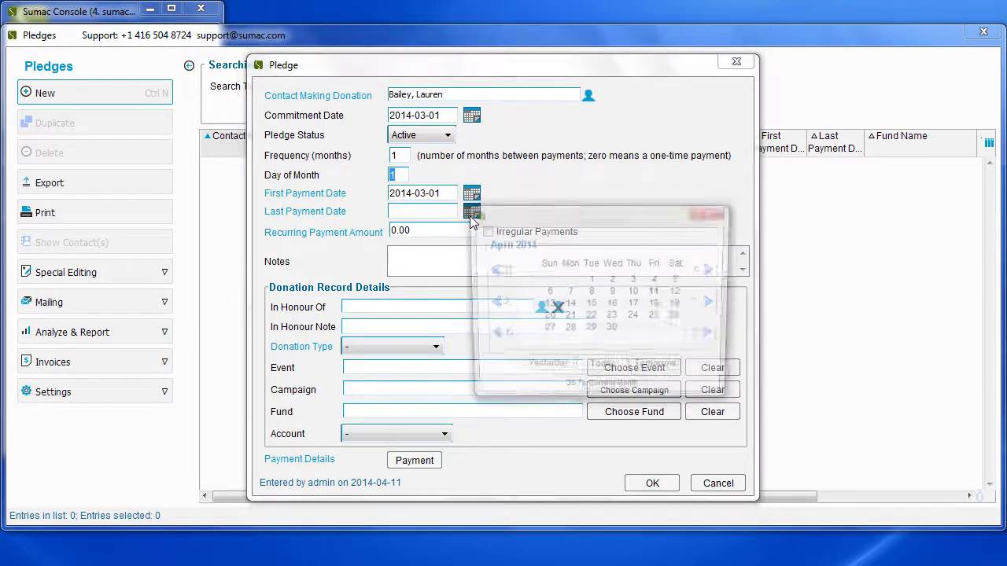
left_click(709, 336)
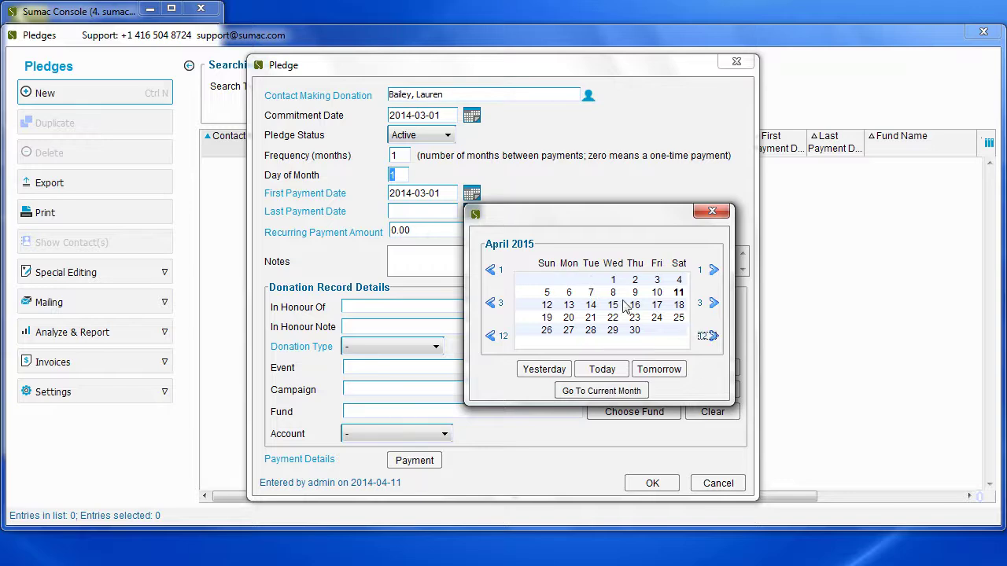
left_click(502, 272)
left_click(503, 273)
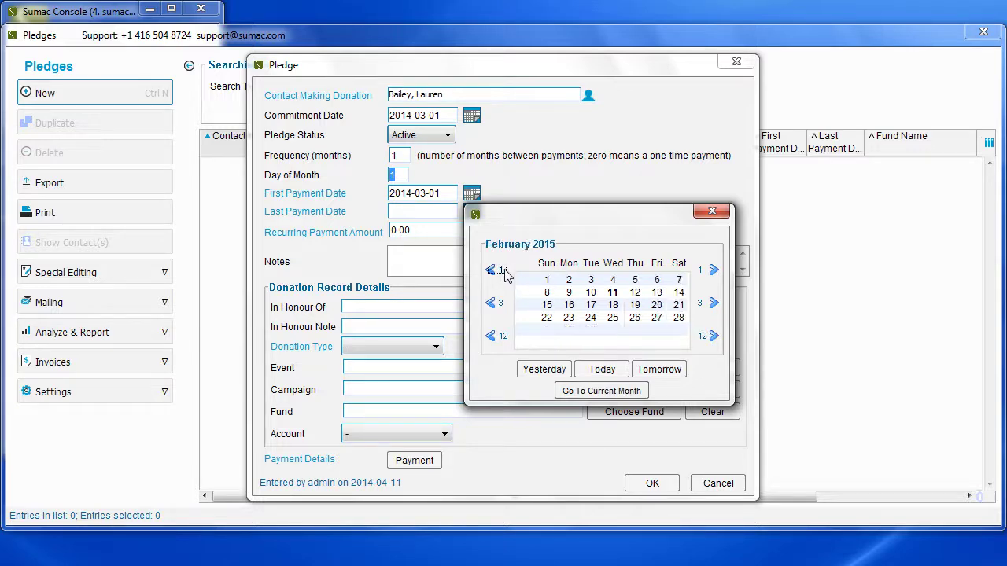
left_click(547, 281)
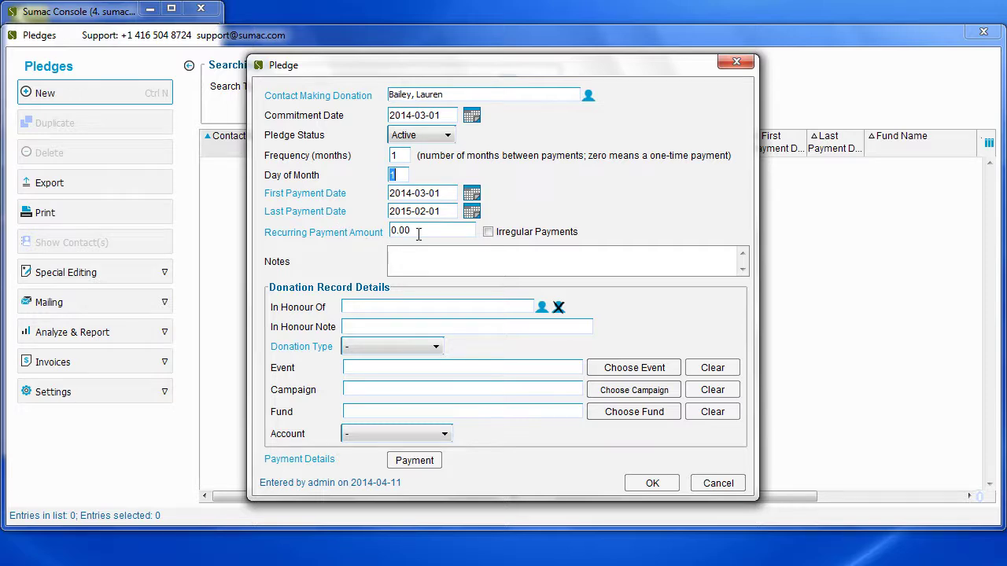
Step: Enter 50 as the recurring payment amount, trying irregular payments briefly before unchecking them
left_click(420, 232)
type("50")
left_click(488, 232)
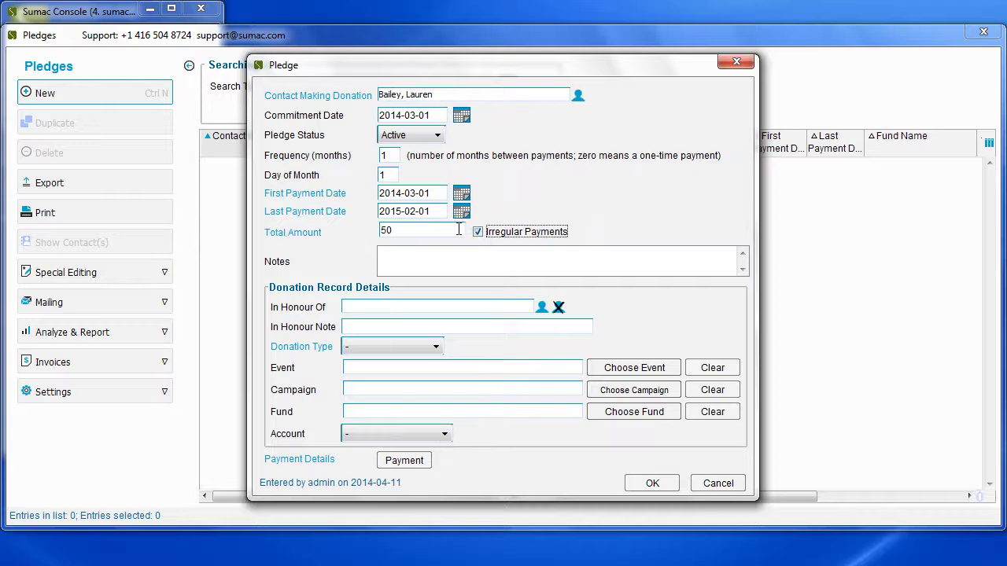
left_click(458, 229)
key("BackSpace")
key("BackSpace")
type("100")
type("0")
key("BackSpace")
key("BackSpace")
key("BackSpace")
key("BackSpace")
type("50")
left_click(481, 233)
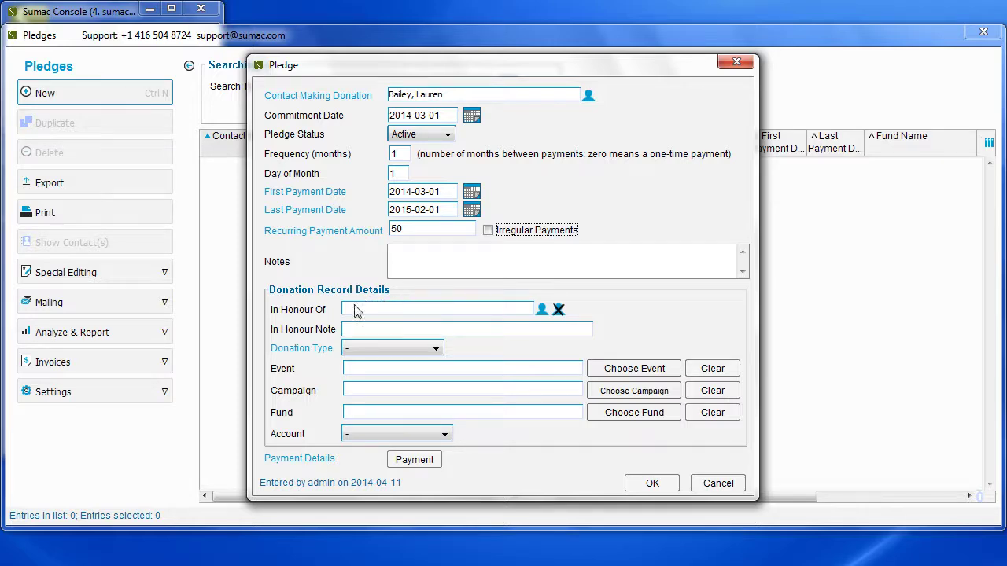
Step: Choose Monthly Pledge from the Donation Type list
left_click(429, 355)
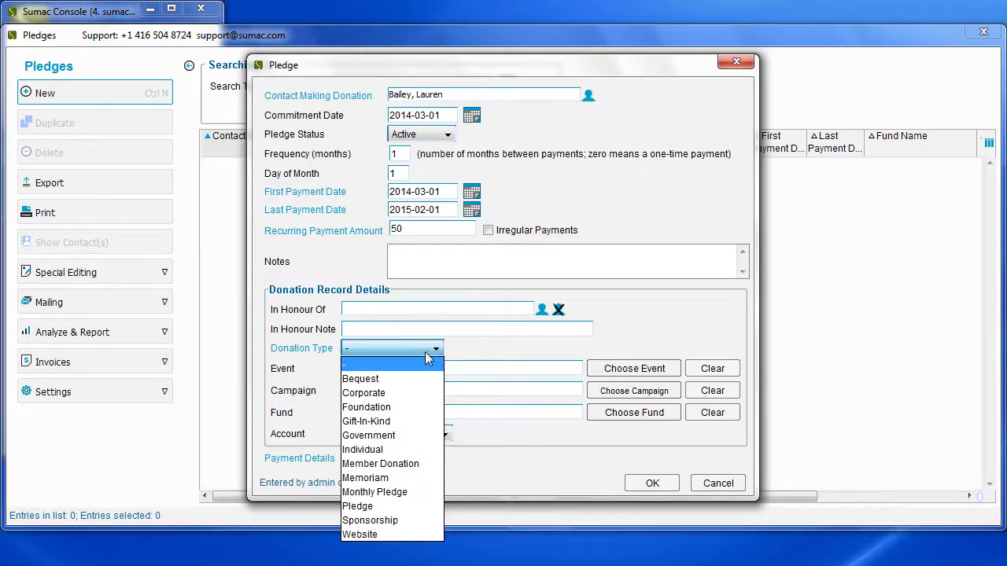
left_click(425, 493)
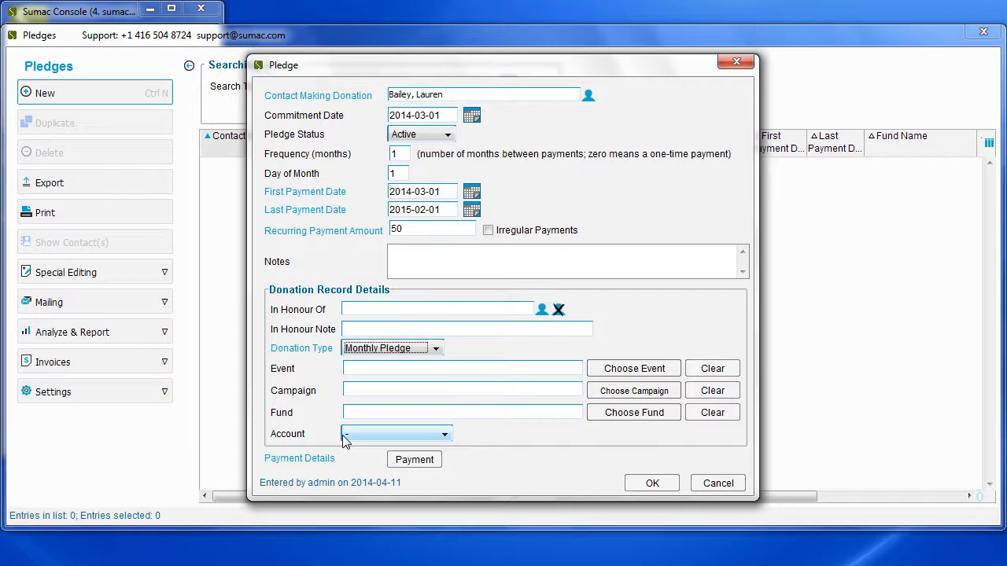
Step: Choose MasterCard as the payment type and enter the card number
left_click(398, 464)
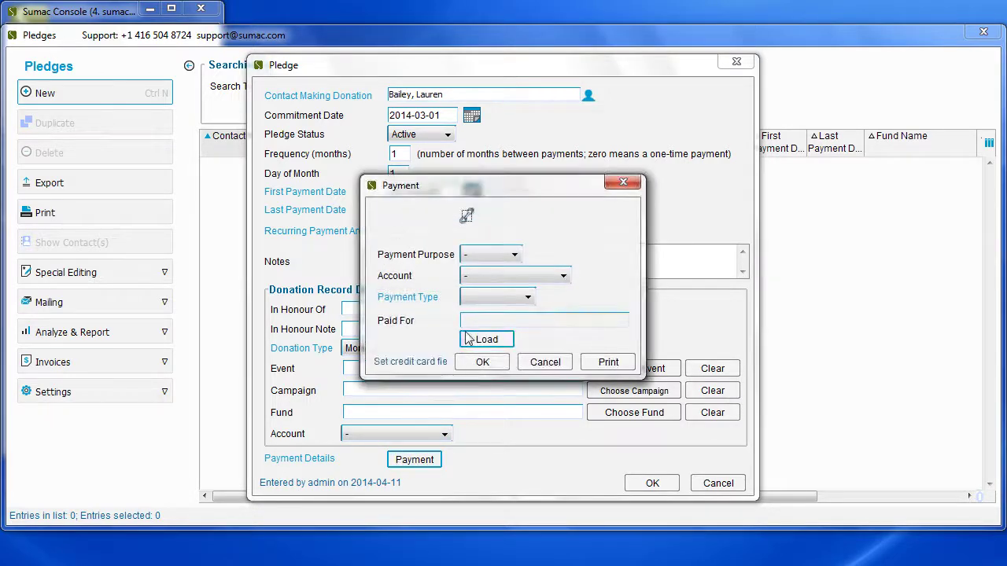
left_click(489, 299)
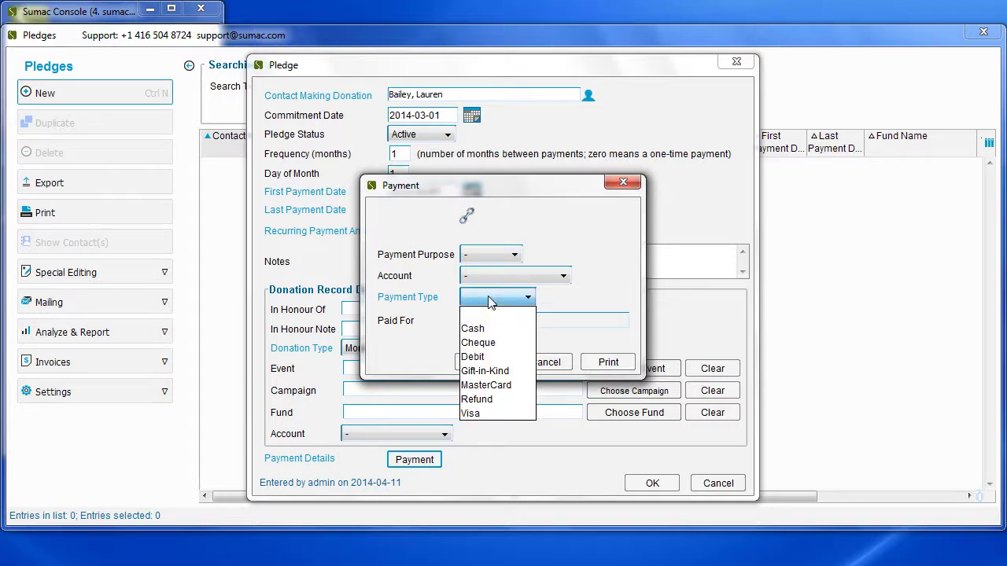
left_click(523, 386)
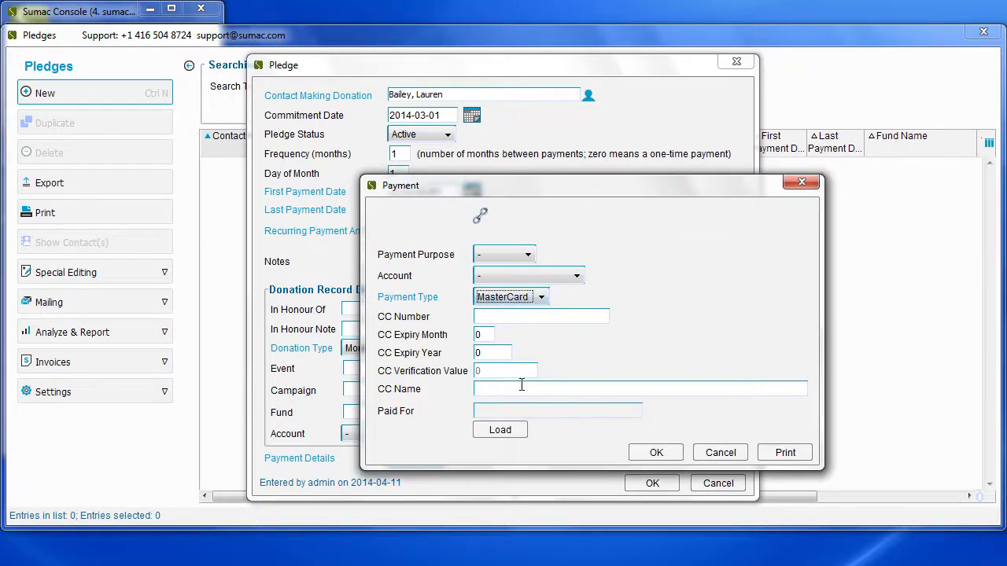
left_click(523, 318)
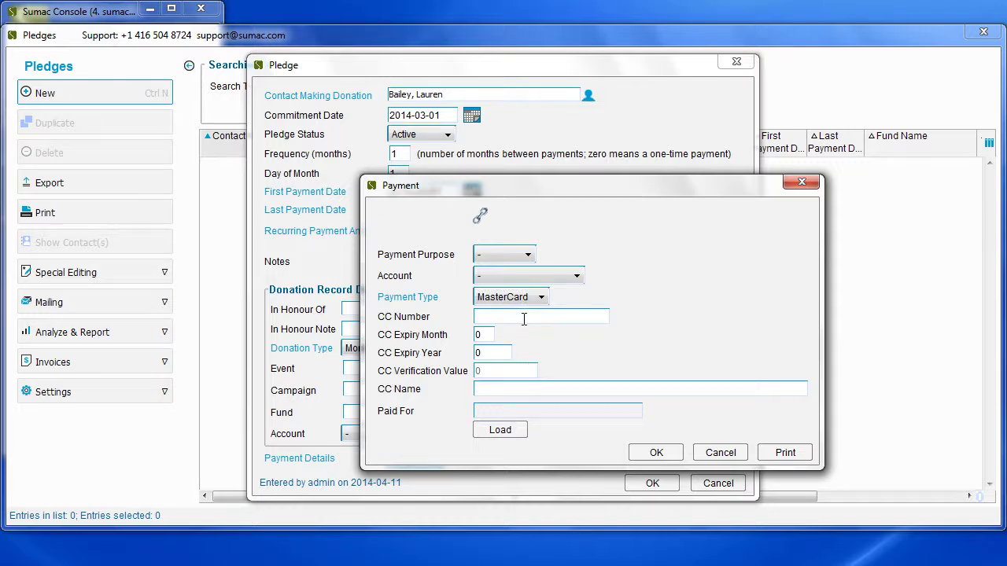
type("4111111111111111")
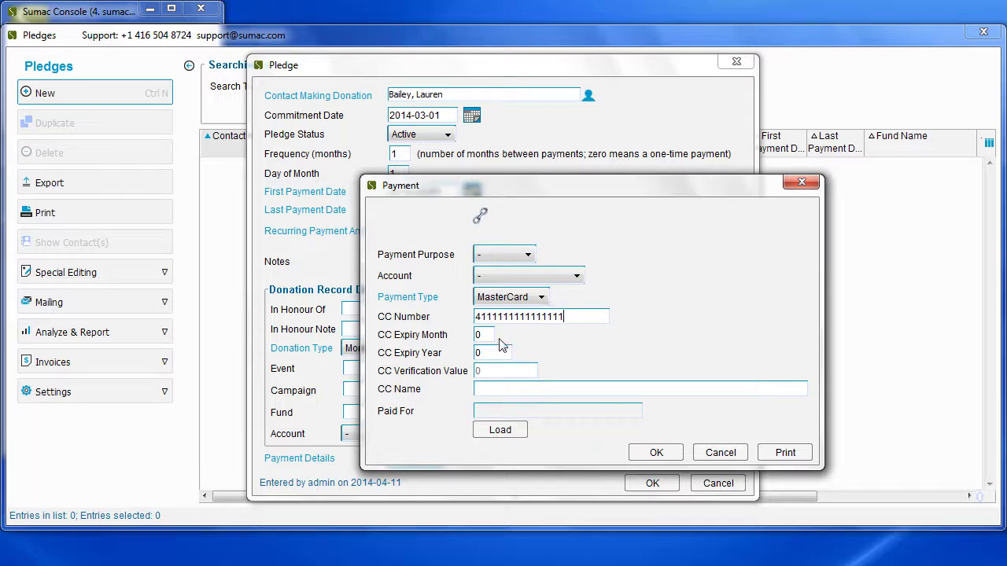
Step: Set the card expiry to 05/2017, enter the cardholder's name, and confirm the payment details
double_click(494, 335)
type("05")
double_click(495, 350)
type("2017")
left_click(497, 383)
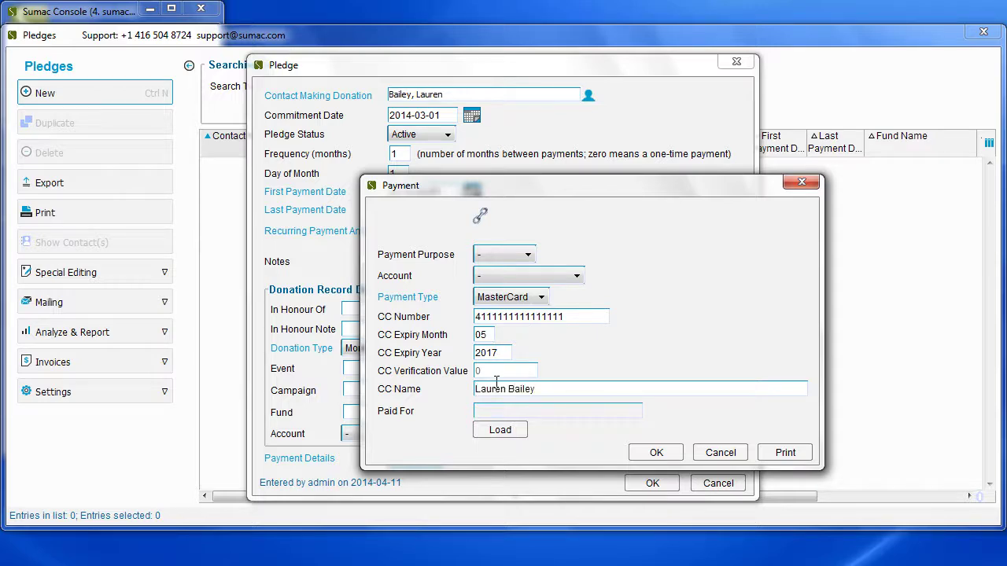
left_click(641, 451)
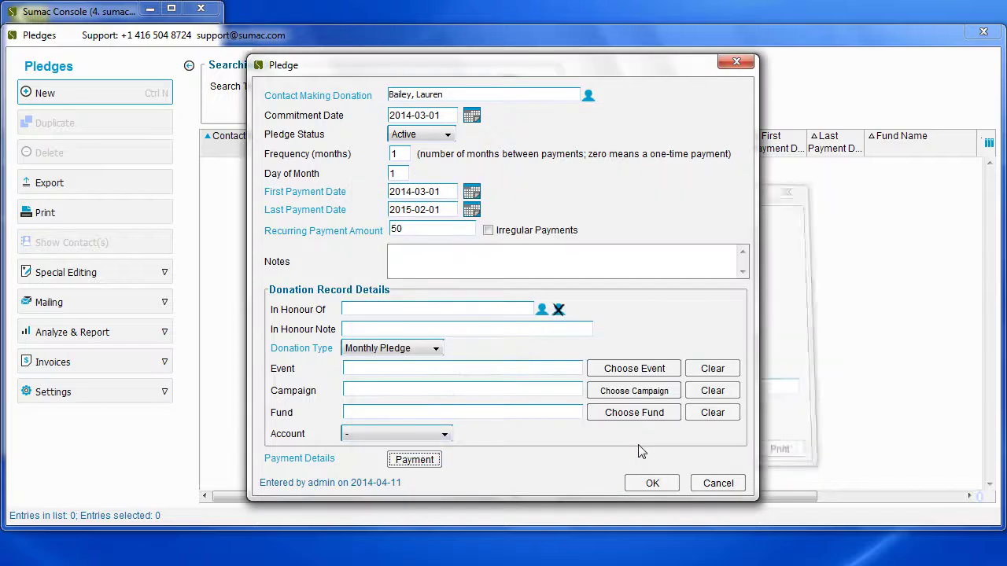
Step: Save the pledge and confirm the 12 donations totalling 600.00
left_click(668, 486)
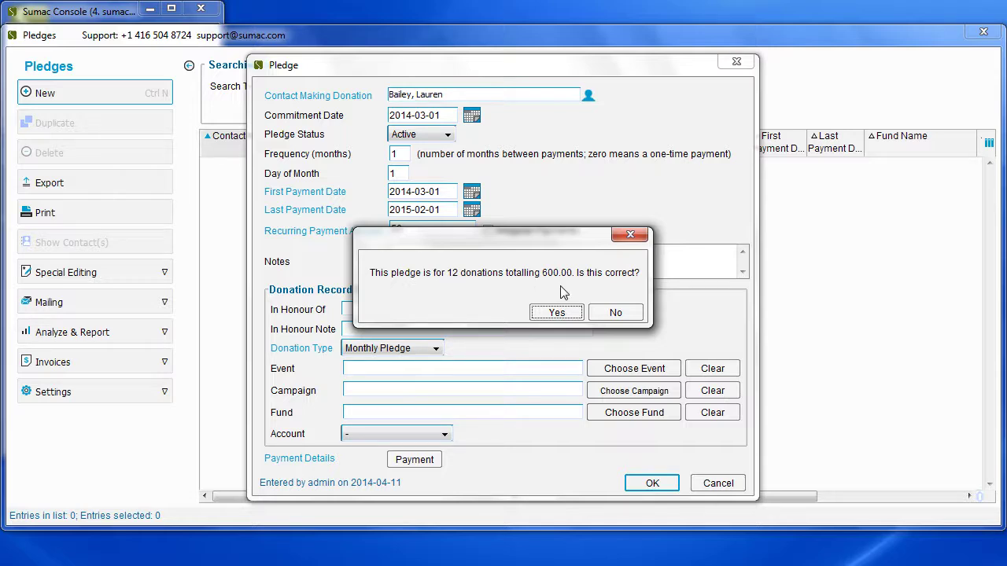
left_click(558, 311)
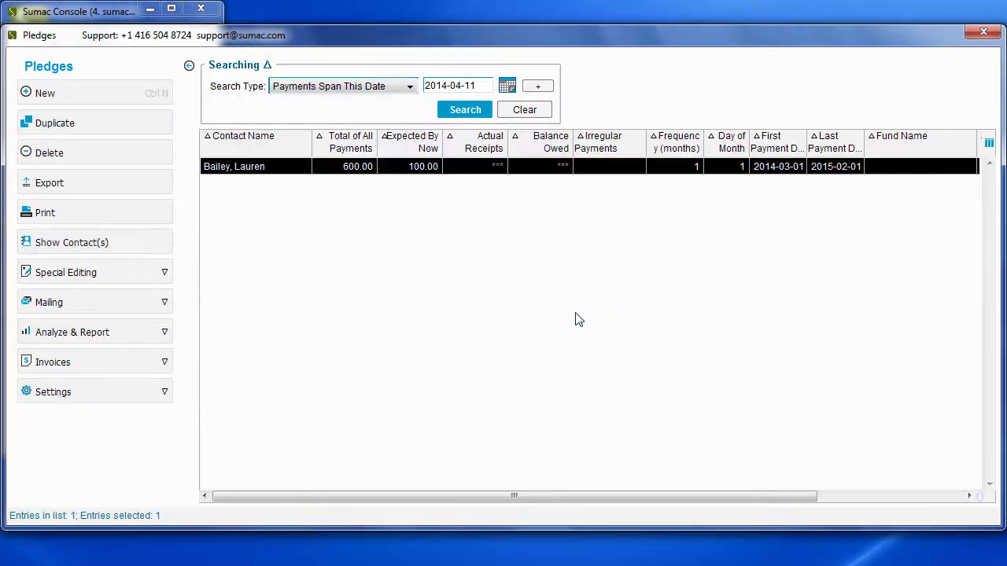